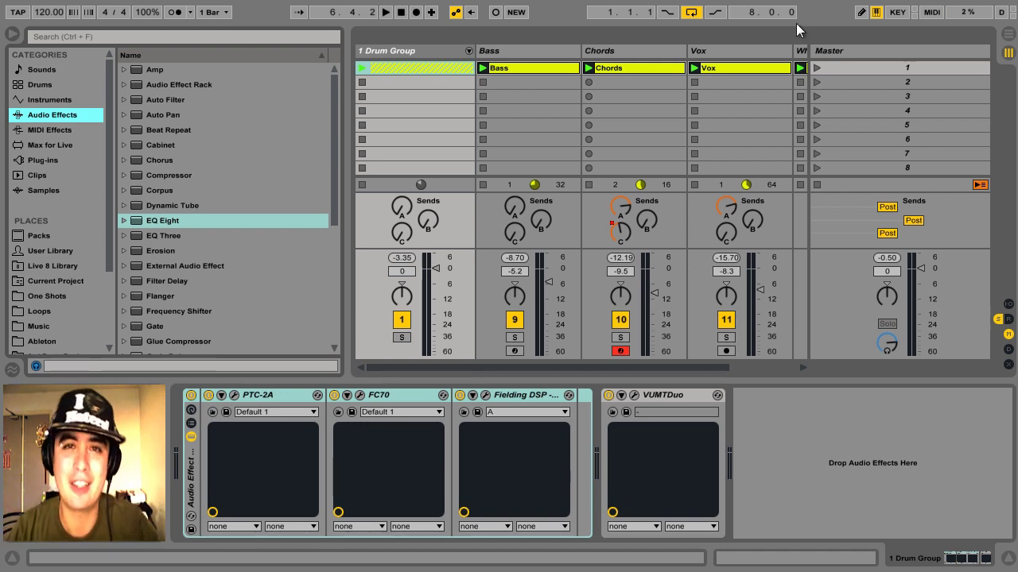
Play the mix, solo Bass and the 3 Kick track inside the Drum Group, then stop
{"action": "left_click", "coordinate": [816, 68]}
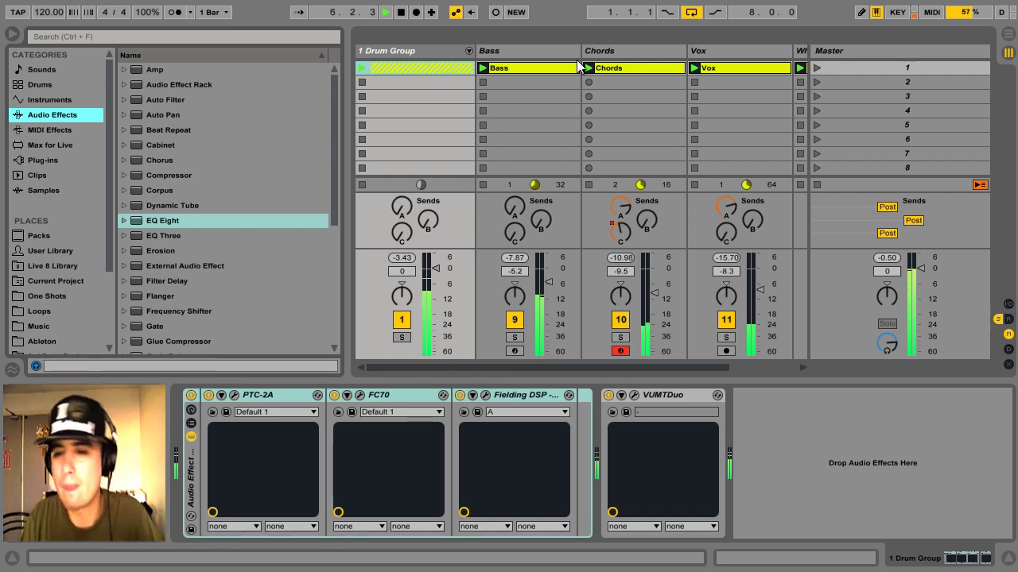
{"action": "left_click", "coordinate": [514, 338]}
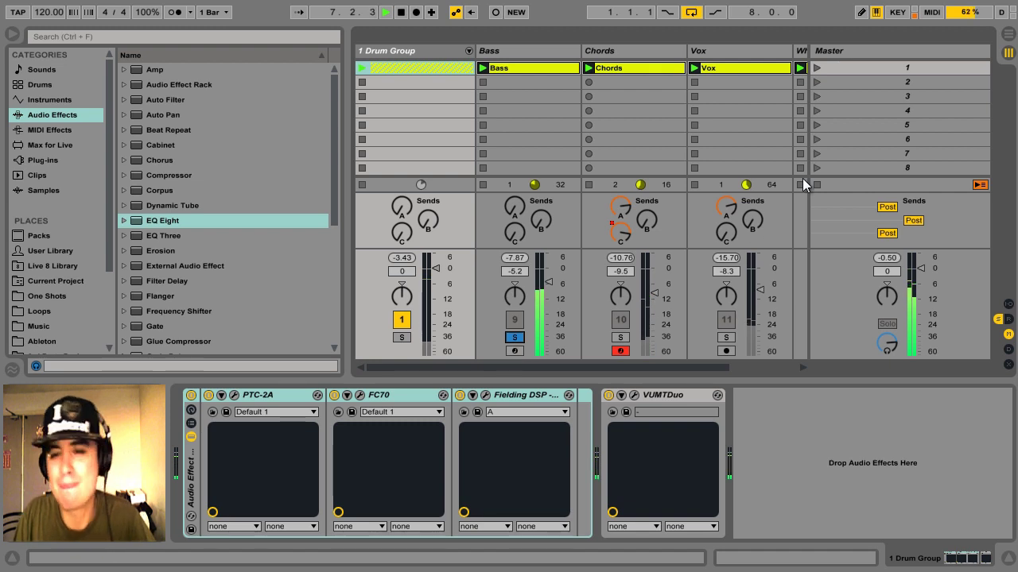
{"action": "left_click", "coordinate": [470, 50]}
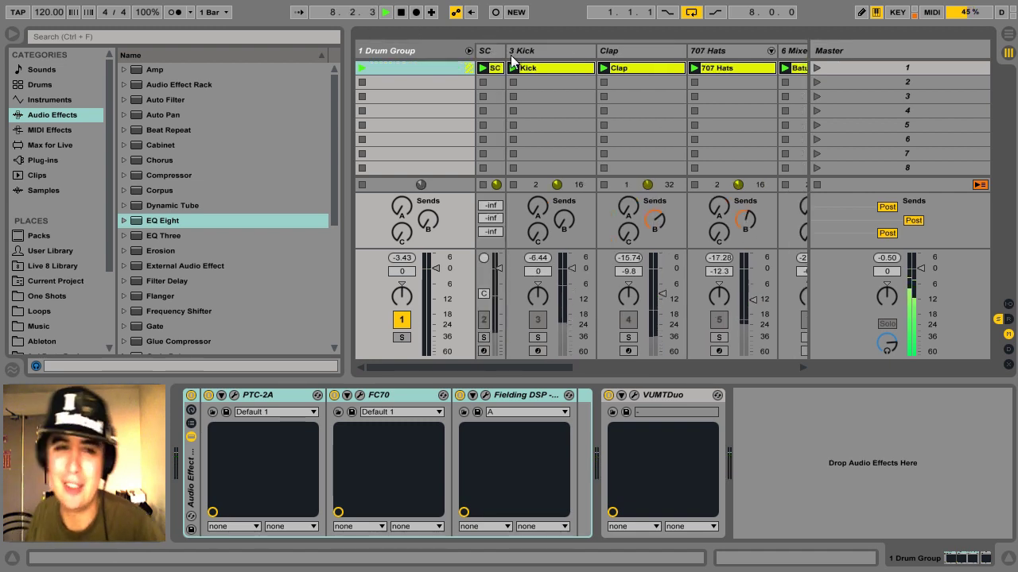
{"action": "left_click", "coordinate": [510, 52]}
{"action": "left_click", "coordinate": [537, 337]}
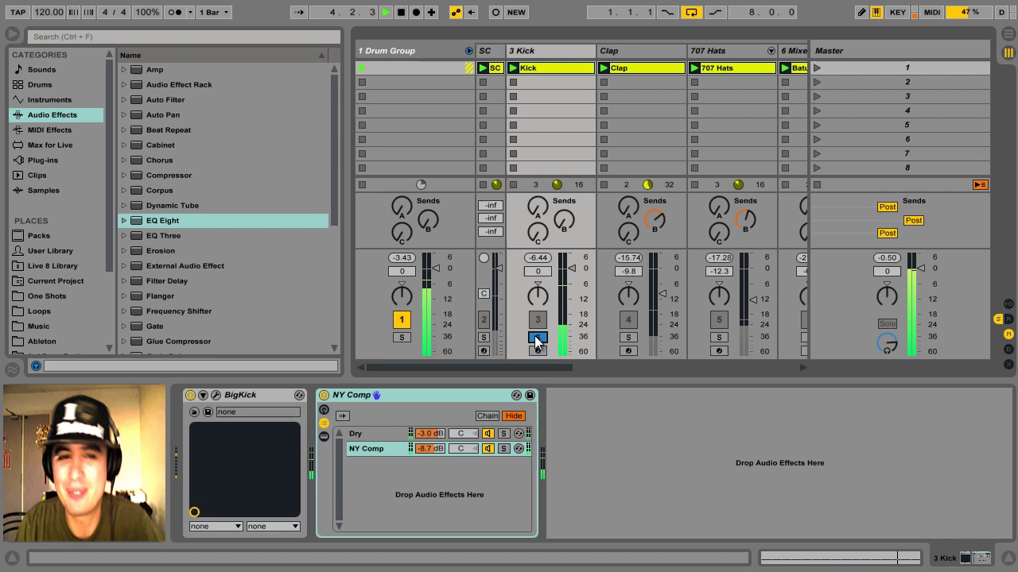
{"action": "key", "text": "space"}
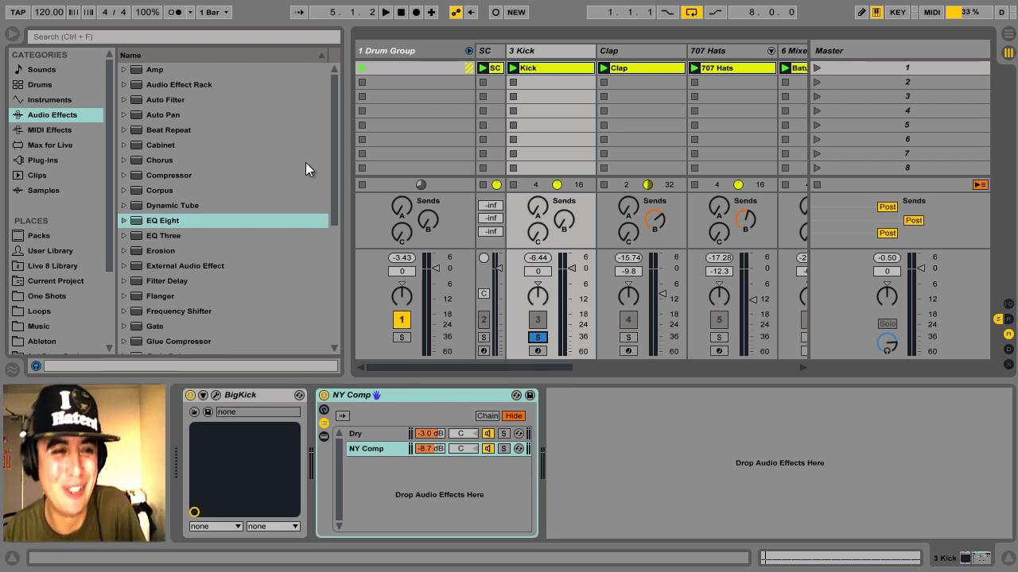
Add EQ Eight after NY Comp, lower output about 7 dB, and boost band 2 at 41 Hz by 14 dB
{"action": "left_click_drag", "start_coordinate": [156, 220], "coordinate": [616, 473]}
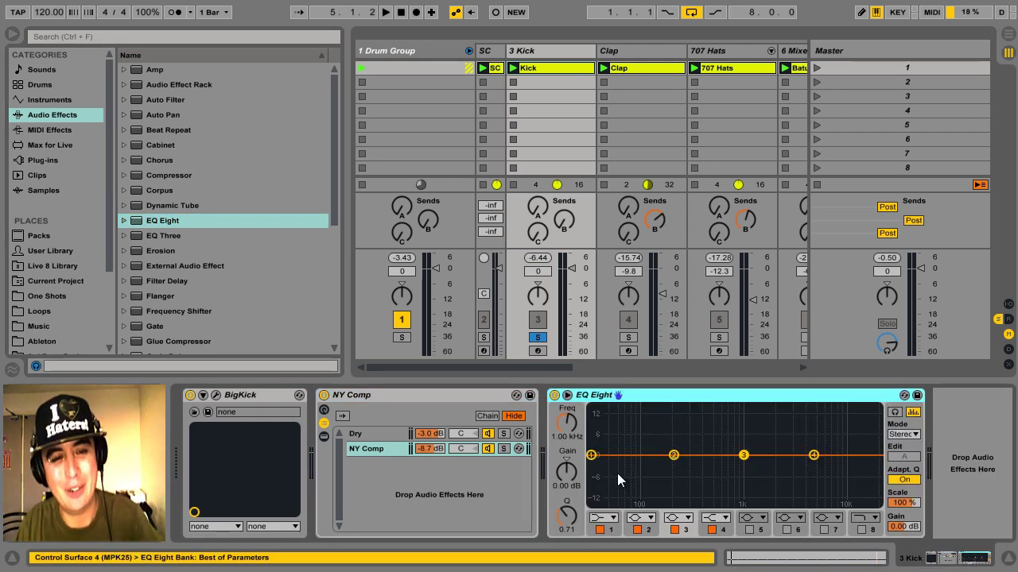
{"action": "key", "text": "space"}
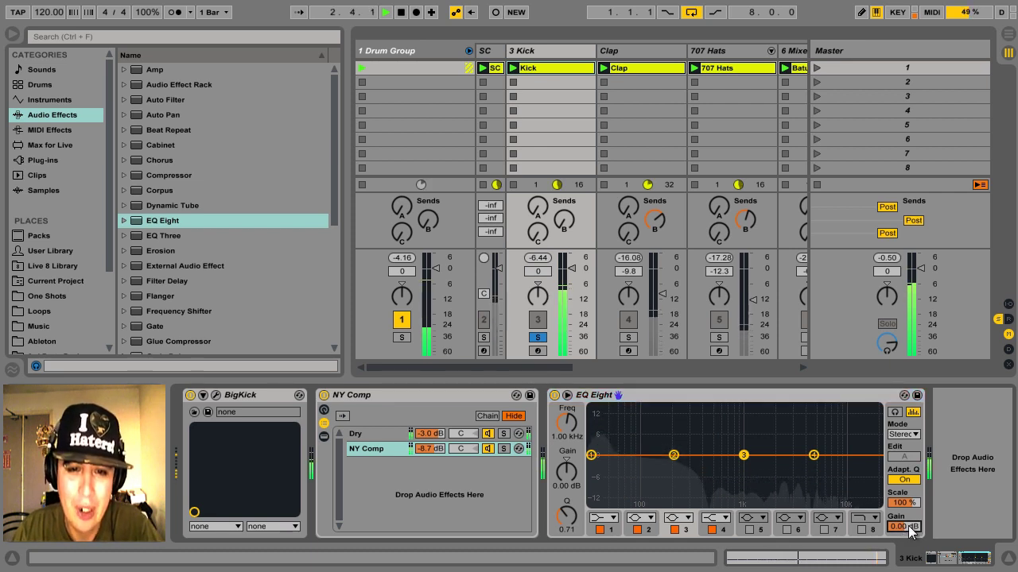
{"action": "mouse_move", "coordinate": [910, 531]}
{"action": "left_mouse_down"}
{"action": "mouse_move", "coordinate": [910, 556]}
{"action": "mouse_move", "coordinate": [906, 548]}
{"action": "left_mouse_up"}
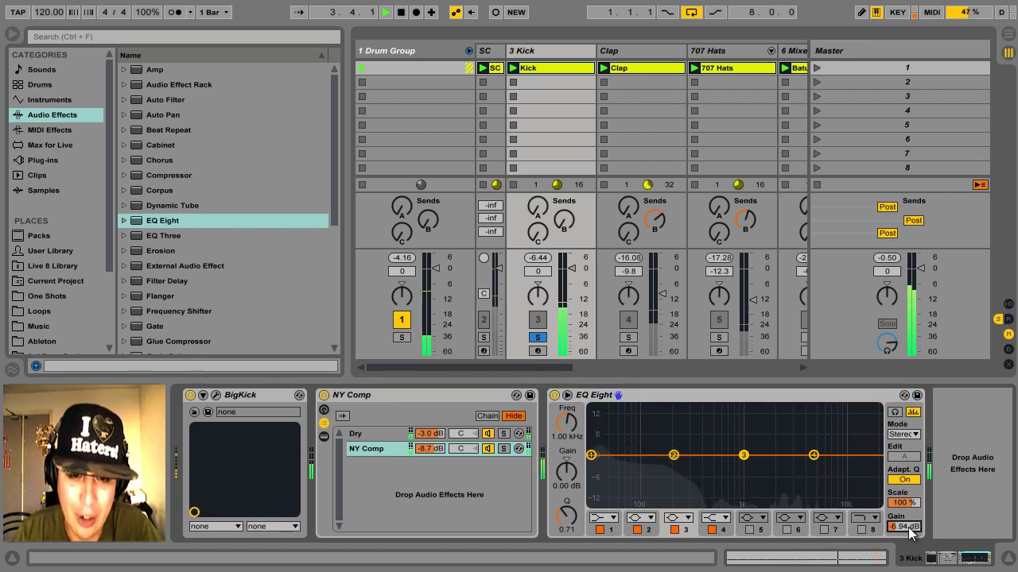
{"action": "left_click", "coordinate": [567, 395]}
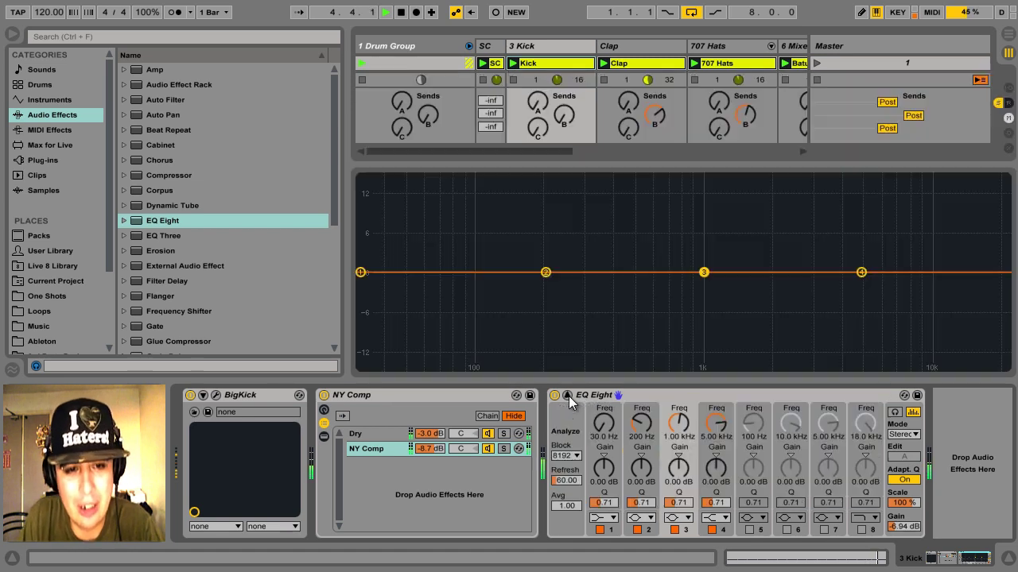
{"action": "left_click_drag", "start_coordinate": [541, 272], "coordinate": [391, 186]}
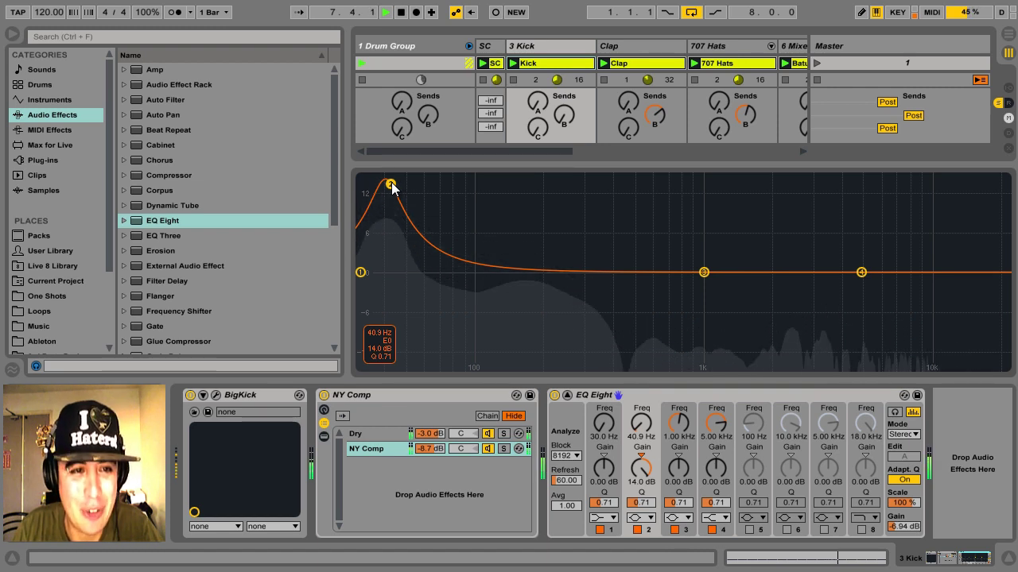
Remove the EQ Eight from the Kick chain, leaving only BigKick and NY Comp
{"action": "left_click", "coordinate": [568, 396]}
{"action": "right_click", "coordinate": [632, 399]}
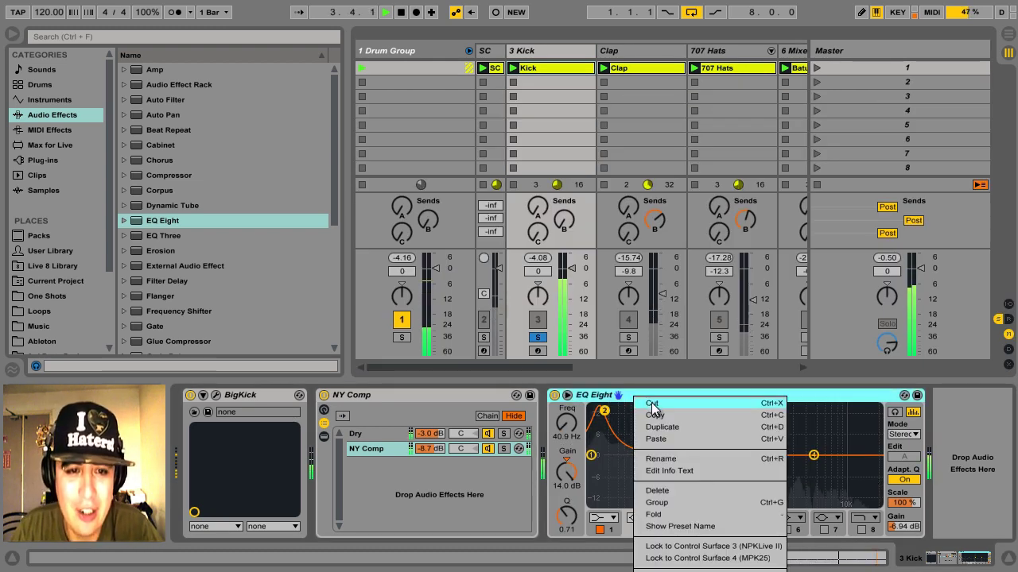
{"action": "key", "text": "Escape"}
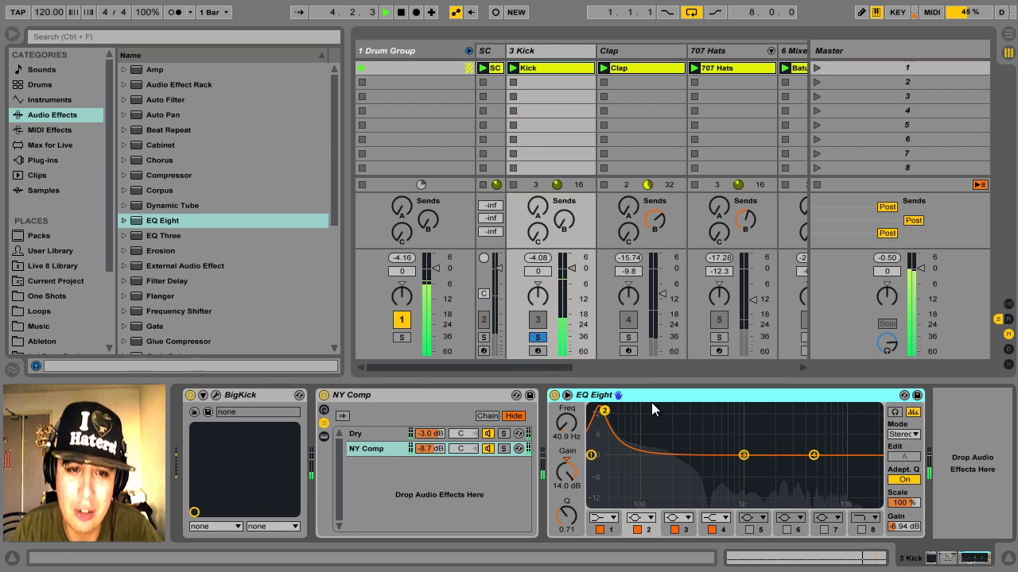
{"action": "key", "text": "Delete"}
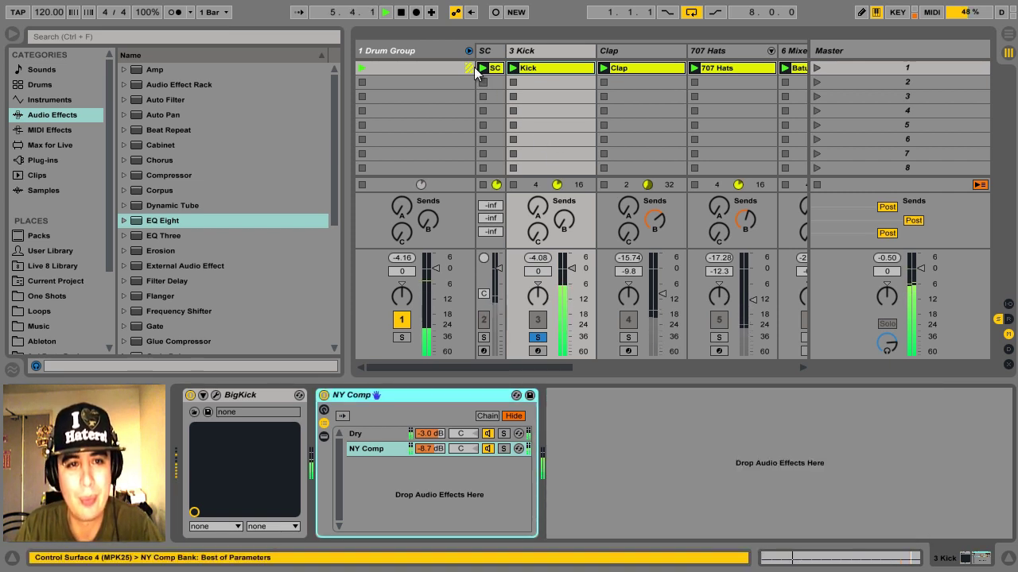
Place the EQ Eight after the Bass track's existing effects with output gain reset to 0 dB
{"action": "left_click", "coordinate": [468, 50]}
{"action": "left_click", "coordinate": [530, 52]}
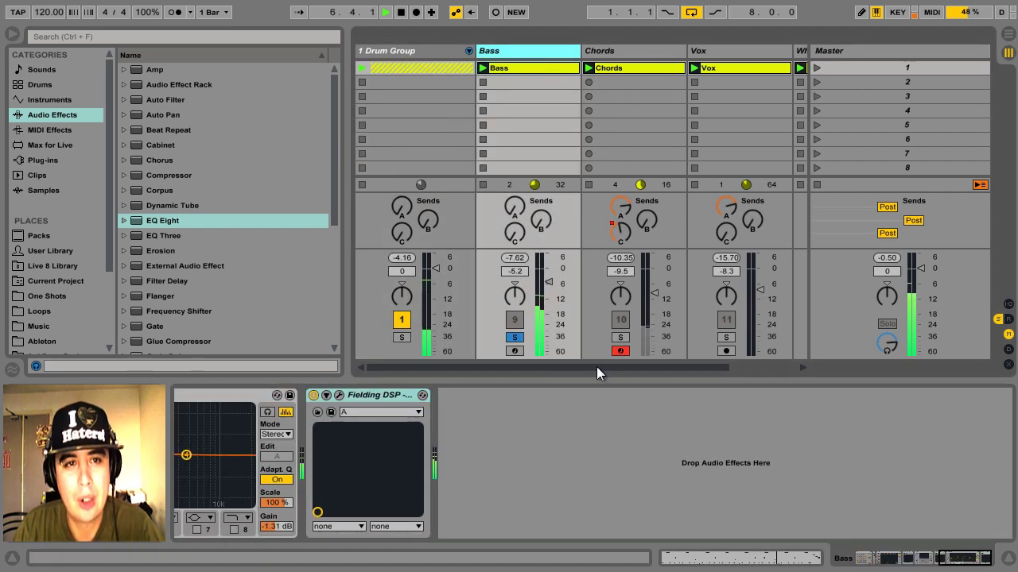
{"action": "left_click_drag", "start_coordinate": [490, 439], "coordinate": [510, 445]}
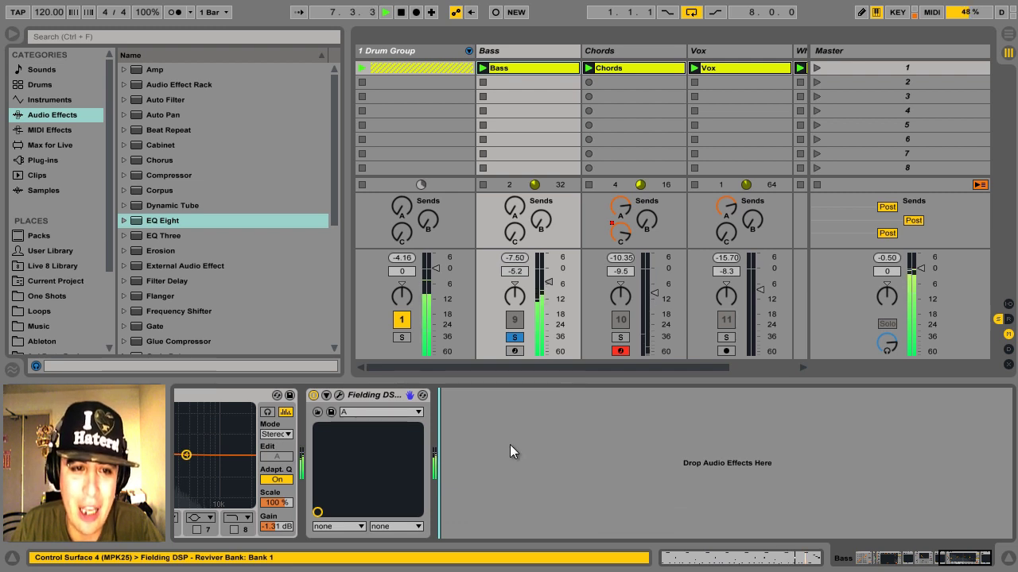
{"action": "left_click_drag", "start_coordinate": [510, 444], "coordinate": [510, 444]}
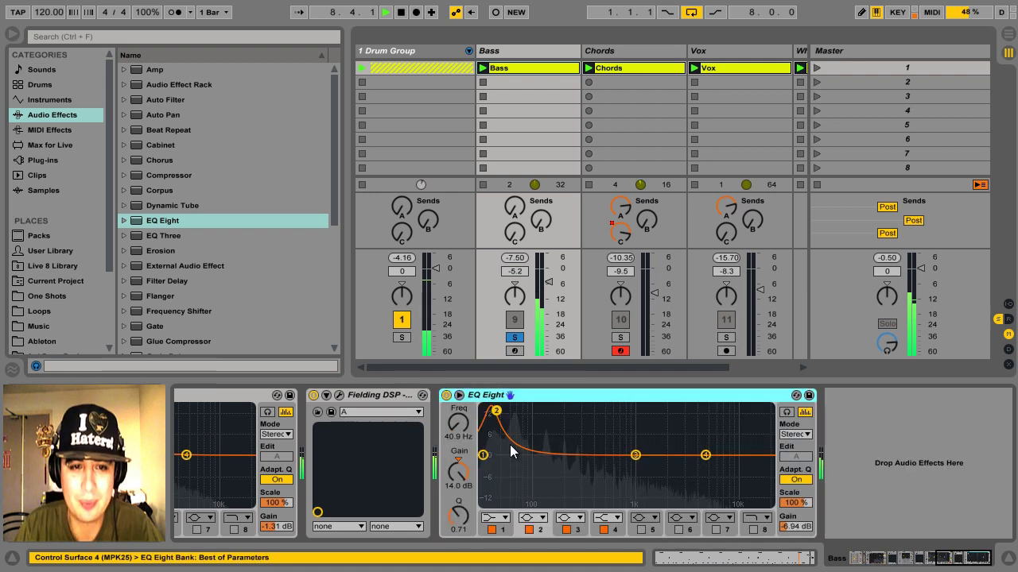
{"action": "left_click", "coordinate": [795, 527]}
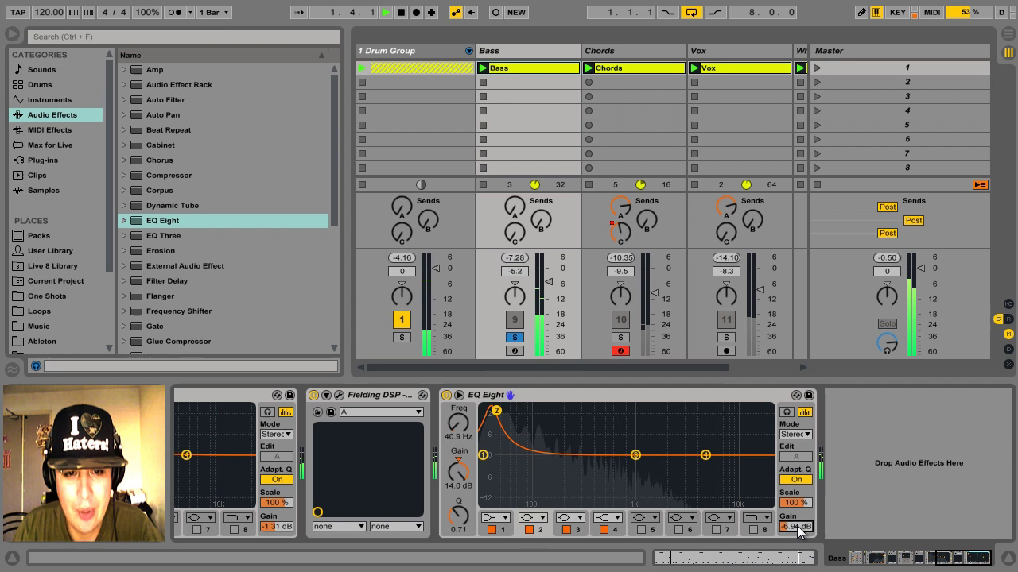
{"action": "key", "text": "Delete"}
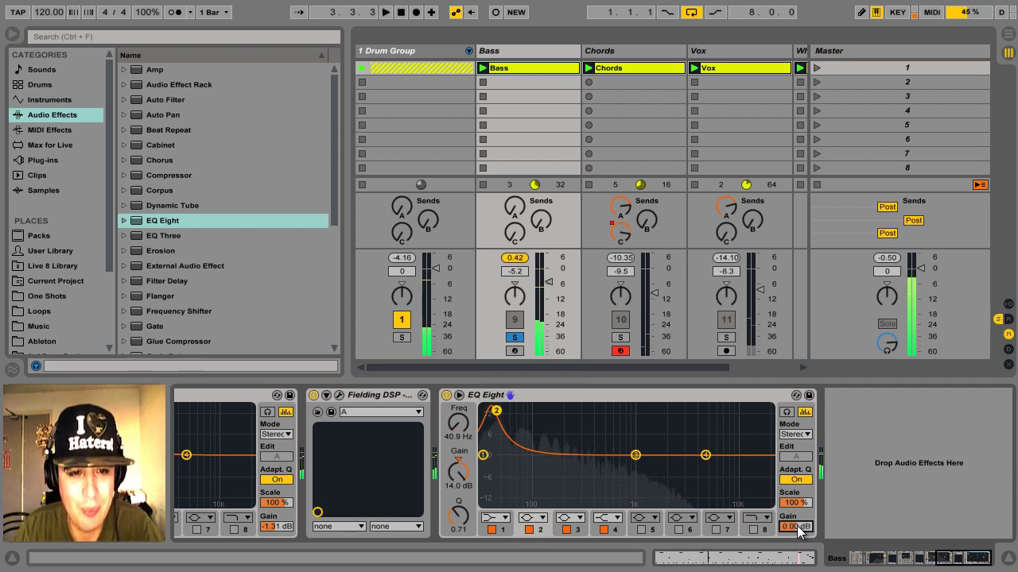
{"action": "left_click", "coordinate": [527, 398]}
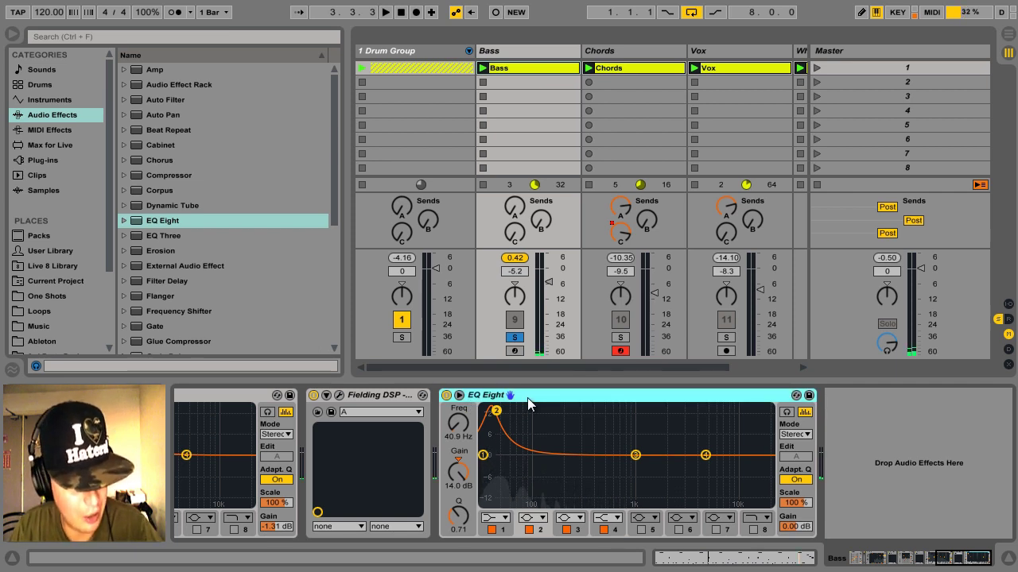
Wrap the EQ Eight in an Audio Effect Rack and map Macro 1 to band 2 gain
{"action": "key", "text": "ctrl+g"}
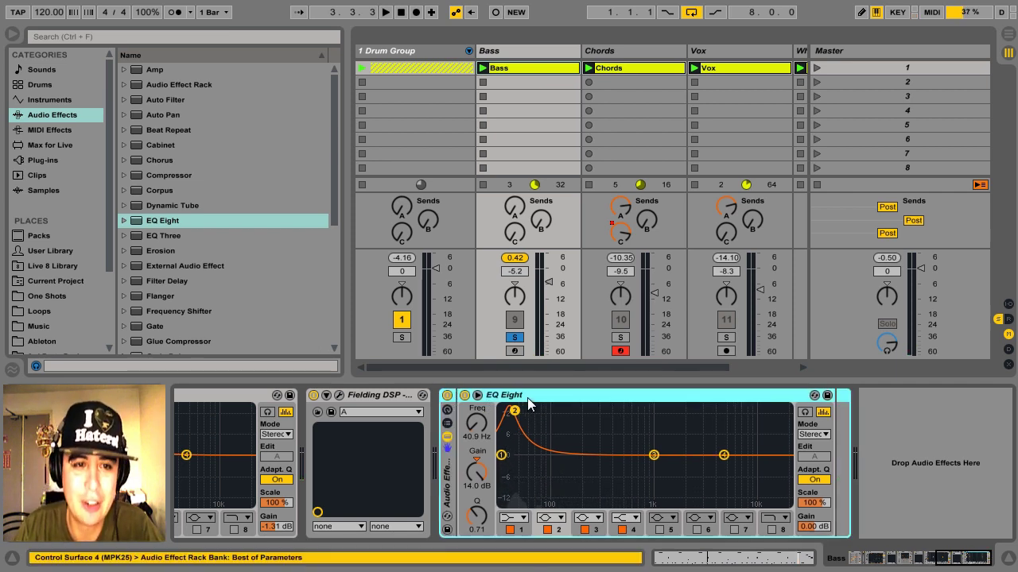
{"action": "left_click", "coordinate": [447, 410]}
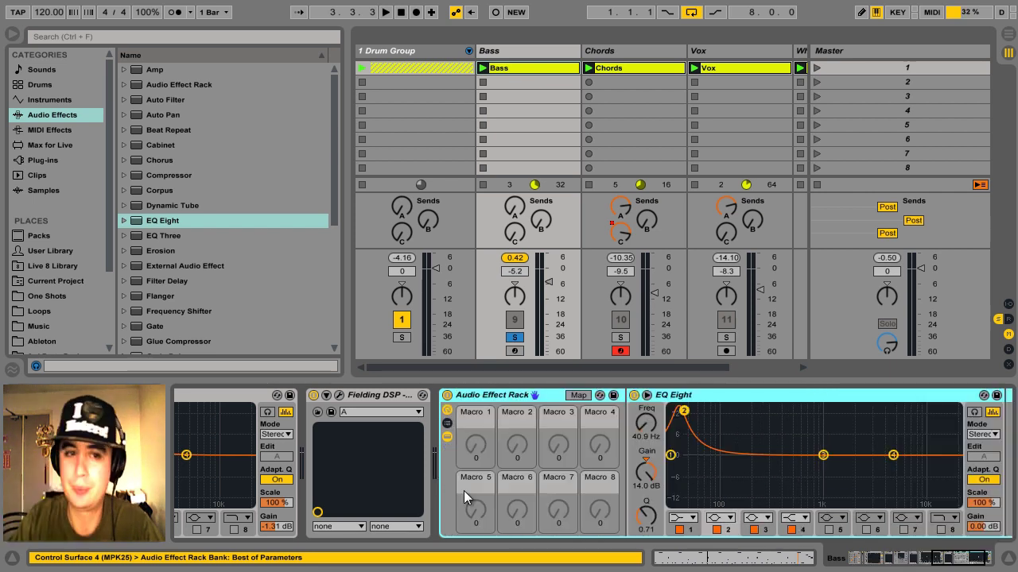
{"action": "left_click", "coordinate": [578, 395]}
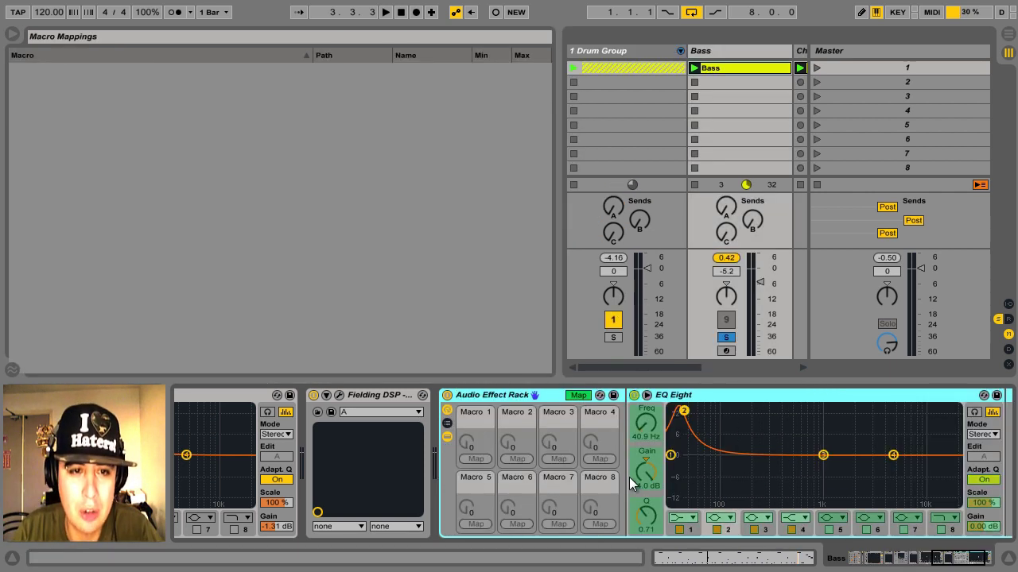
{"action": "left_click", "coordinate": [645, 480]}
{"action": "left_click", "coordinate": [474, 460]}
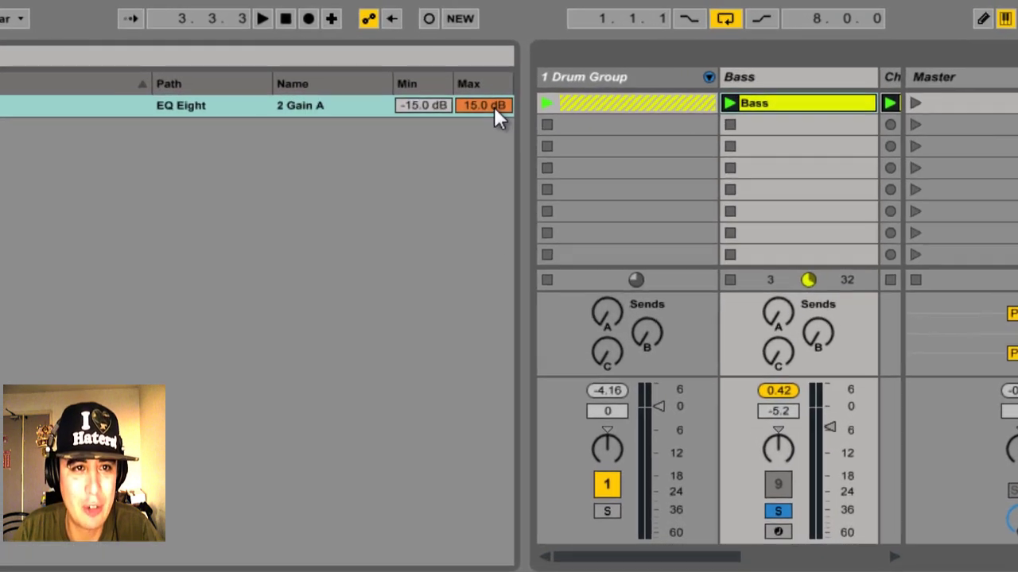
Set the 2 Gain A mapping range to 0 dB minimum and -15 dB maximum, then exit Map mode
{"action": "left_click", "coordinate": [494, 108]}
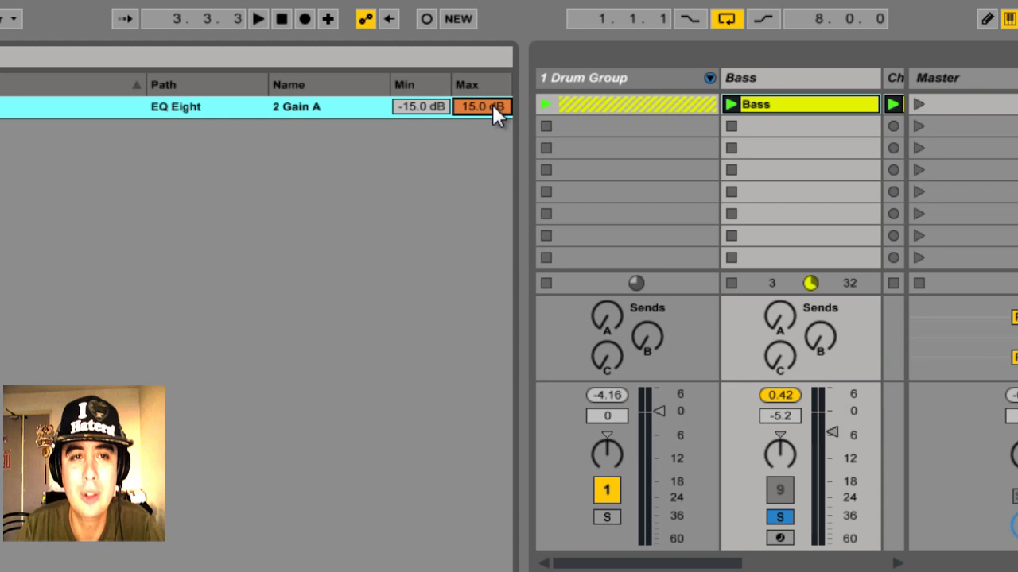
{"action": "type", "text": "-15"}
{"action": "key", "text": "Return"}
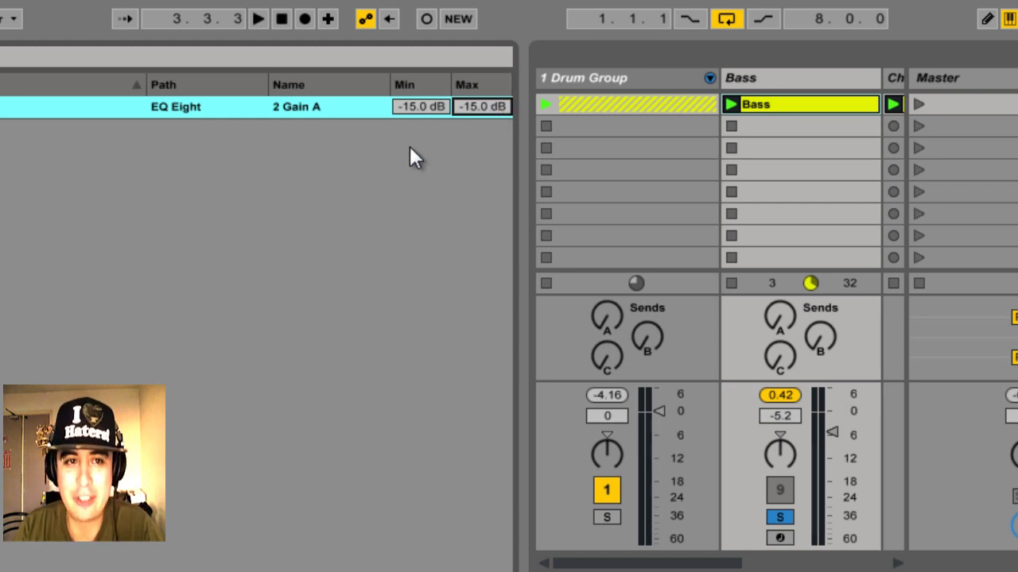
{"action": "left_click", "coordinate": [426, 106]}
{"action": "key", "text": "Delete"}
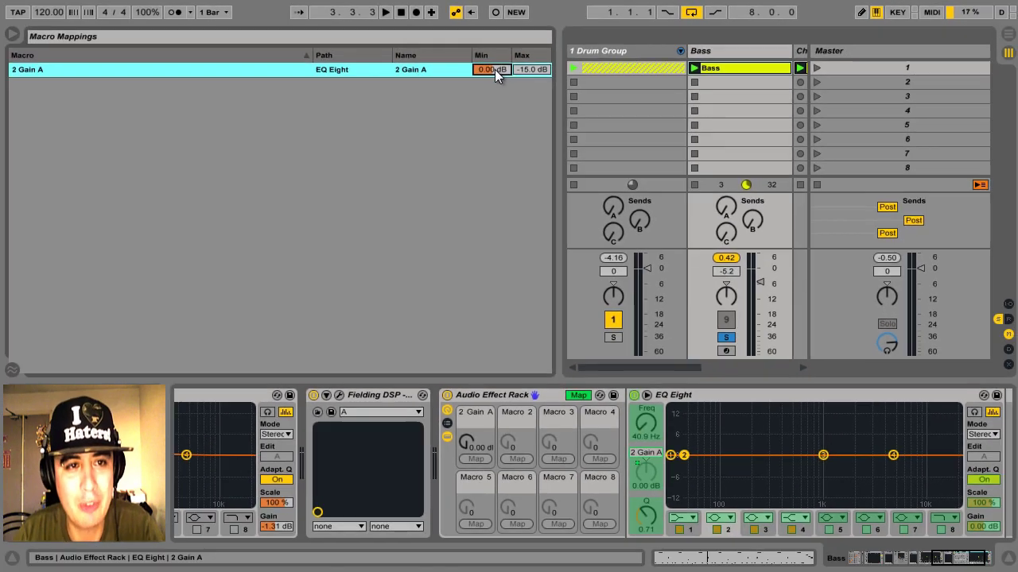
{"action": "left_click", "coordinate": [579, 396]}
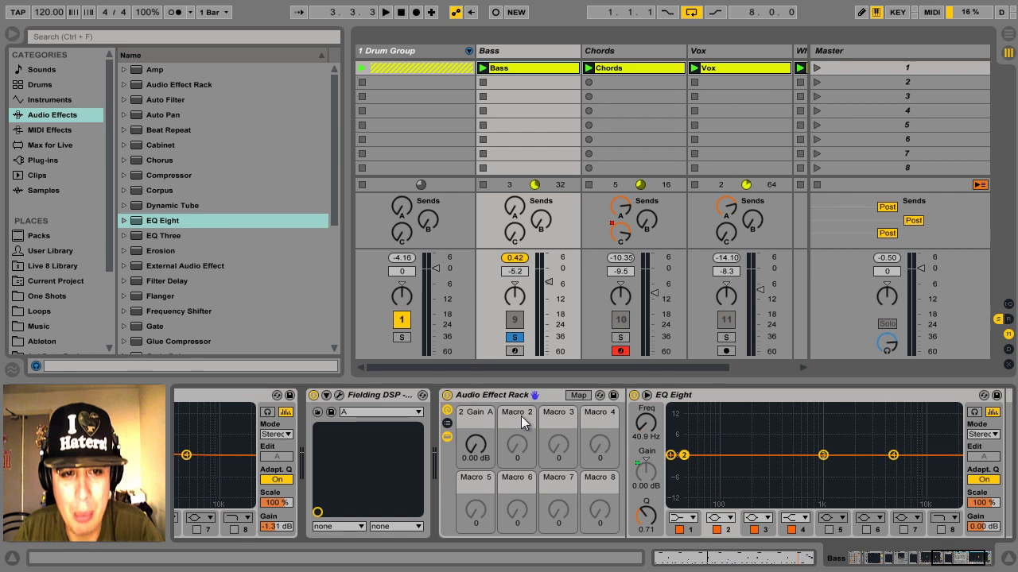
{"action": "right_click", "coordinate": [476, 415]}
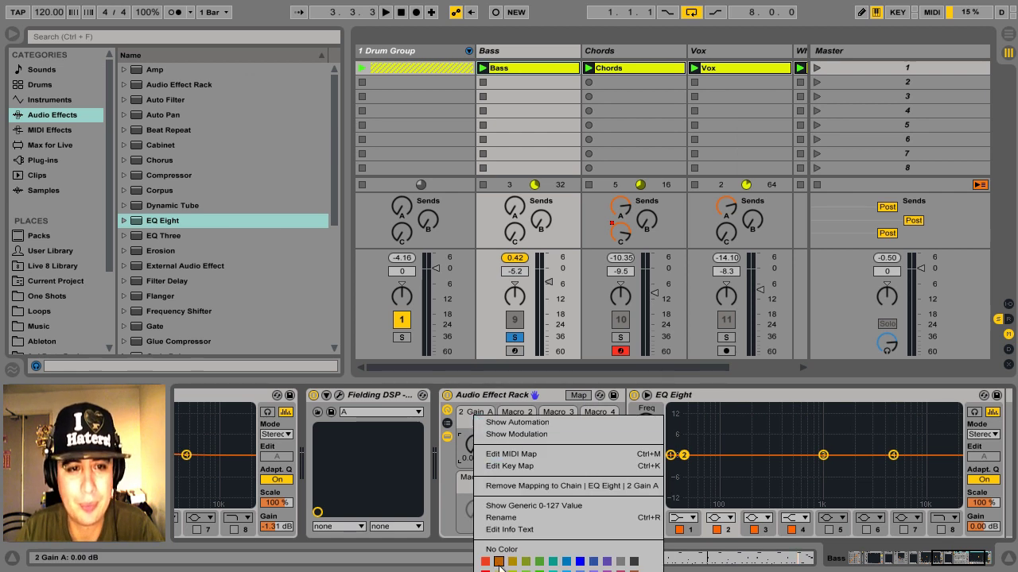
{"action": "key", "text": "Escape"}
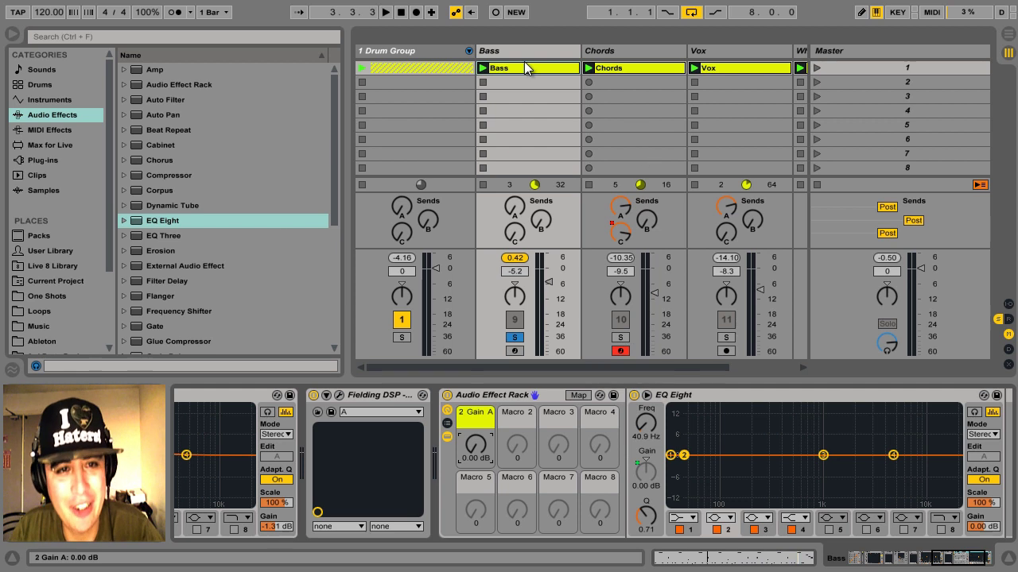
Drag Envelope Follower from Max Audio Effect onto the 3 Kick chain after NY Comp
{"action": "left_click", "coordinate": [469, 51]}
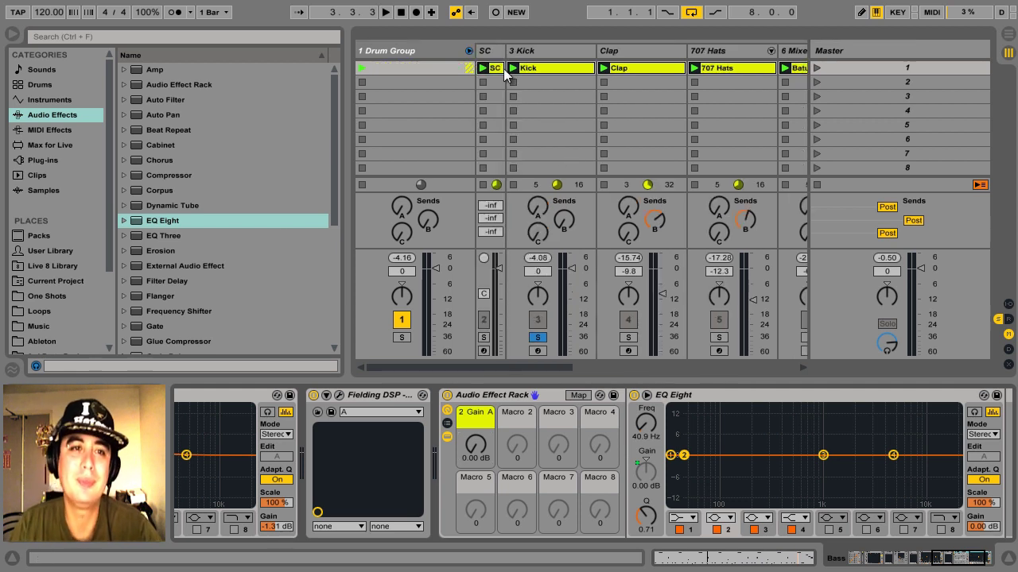
{"action": "left_click", "coordinate": [556, 50]}
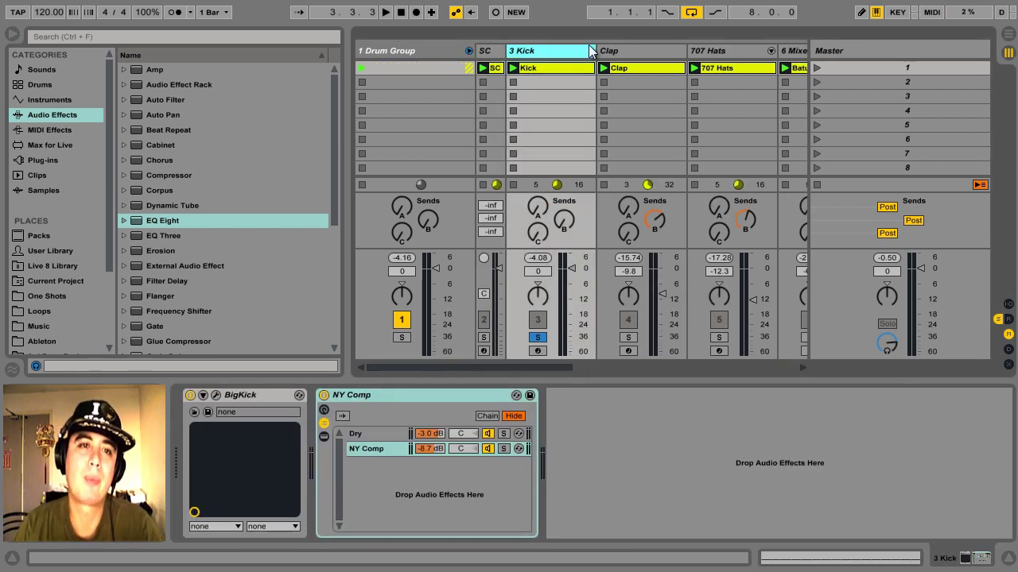
{"action": "left_click", "coordinate": [51, 147]}
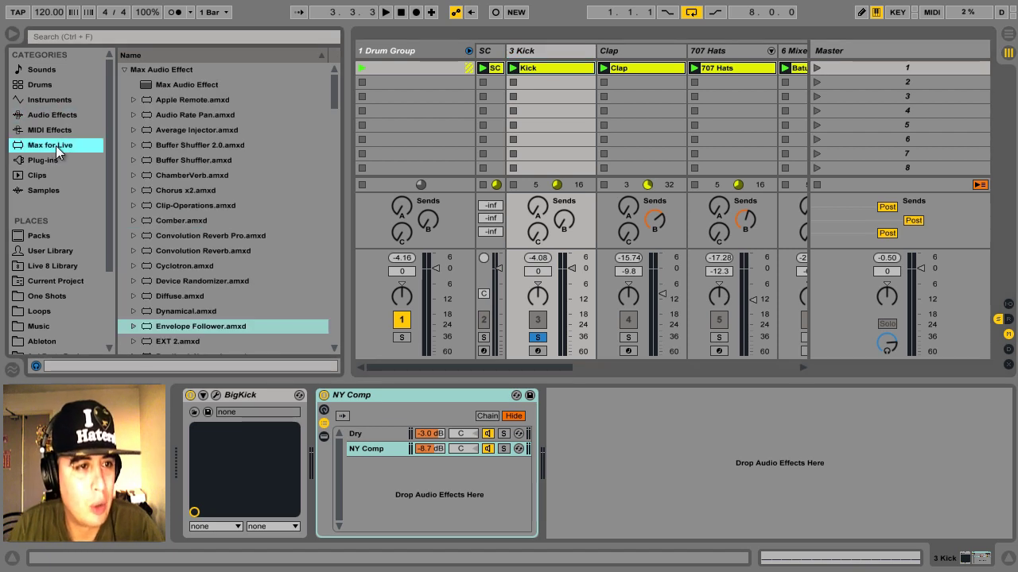
{"action": "left_click", "coordinate": [125, 70]}
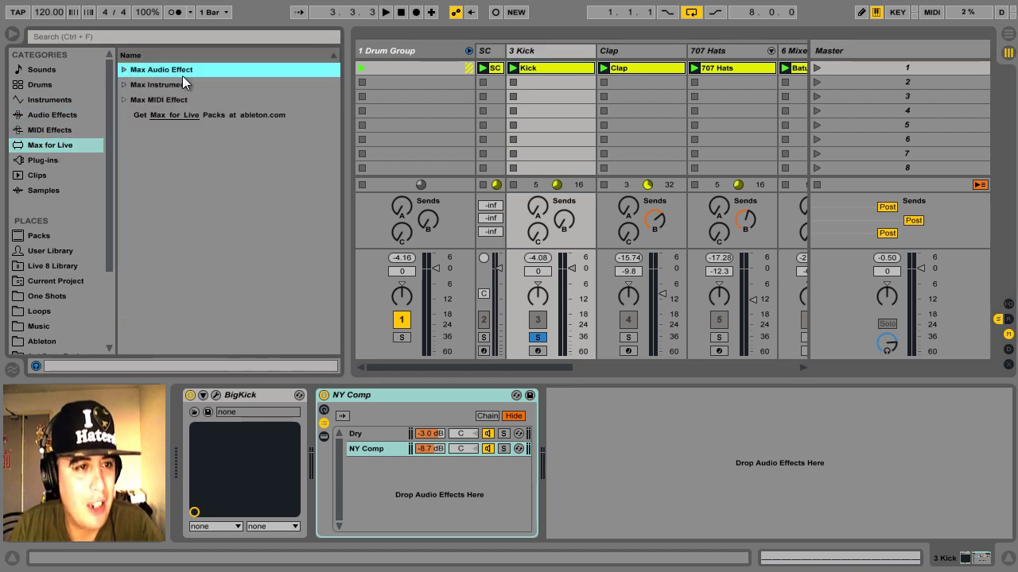
{"action": "left_click", "coordinate": [124, 72]}
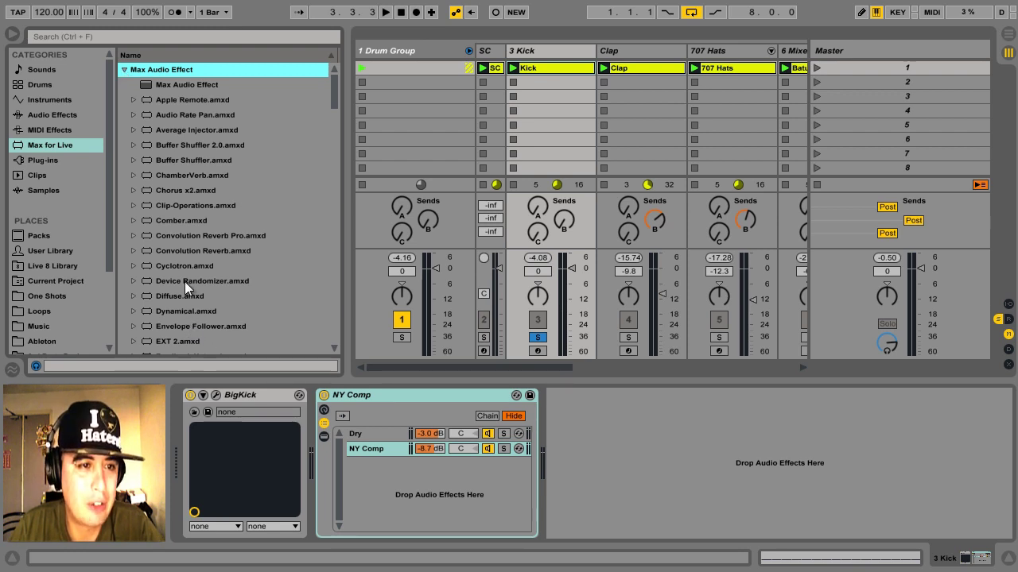
{"action": "left_click_drag", "start_coordinate": [197, 326], "coordinate": [571, 430]}
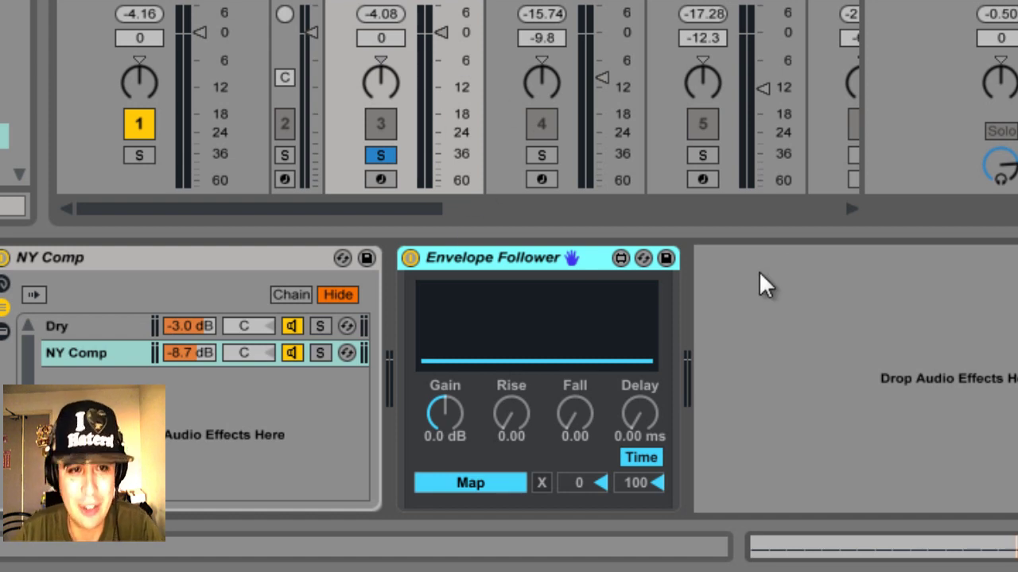
During playback, set the Envelope Follower's Gain to 9.6 dB and Fall to 0.14
{"action": "key", "text": "space"}
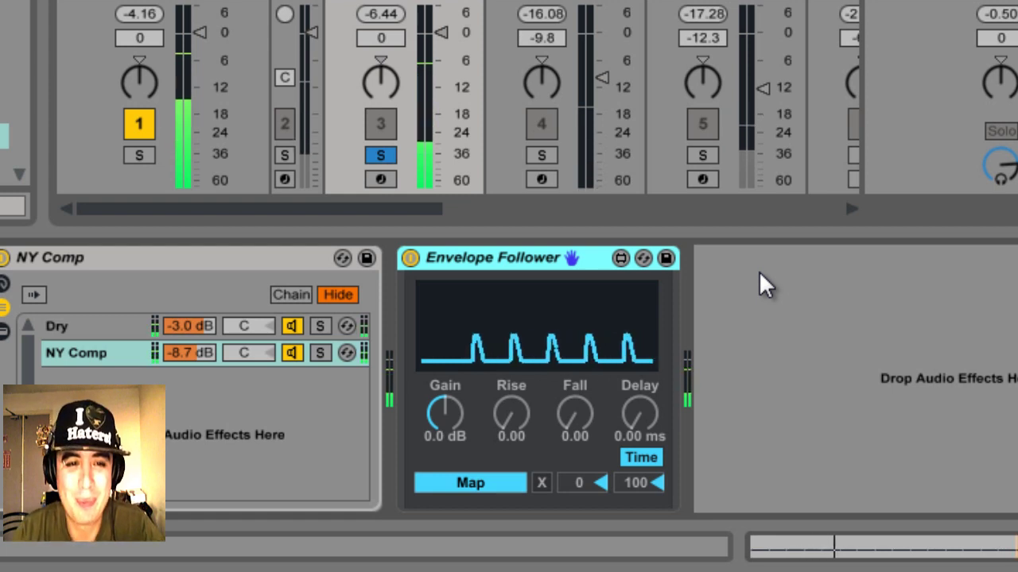
{"action": "left_click_drag", "start_coordinate": [460, 425], "coordinate": [466, 399]}
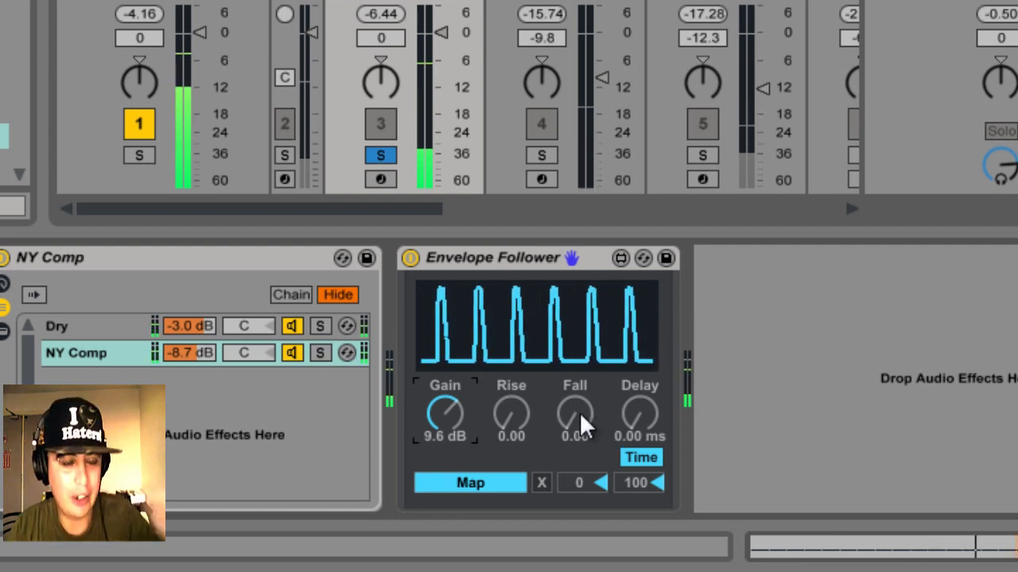
{"action": "left_click_drag", "start_coordinate": [583, 426], "coordinate": [569, 324]}
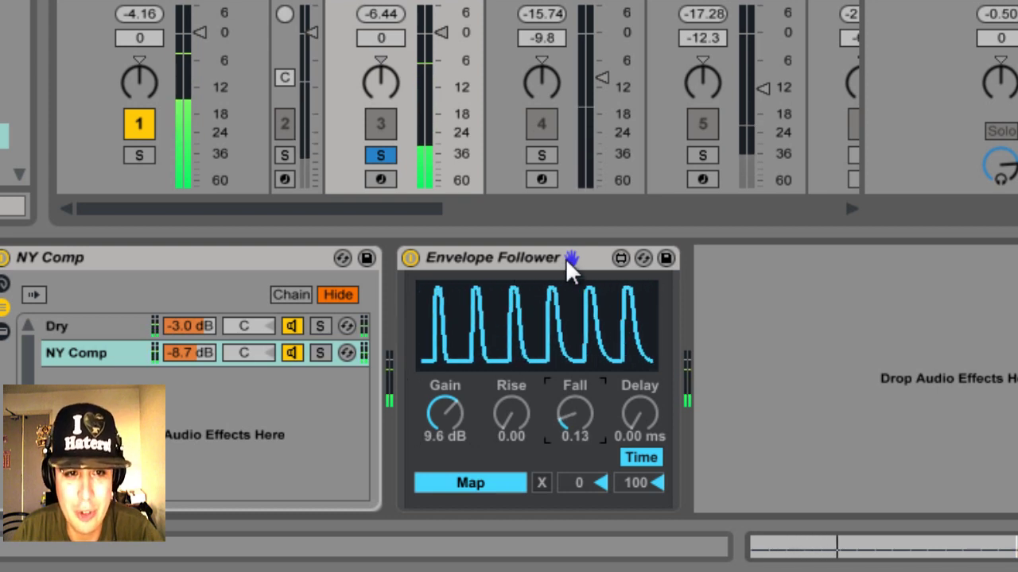
{"action": "left_click_drag", "start_coordinate": [569, 264], "coordinate": [570, 256]}
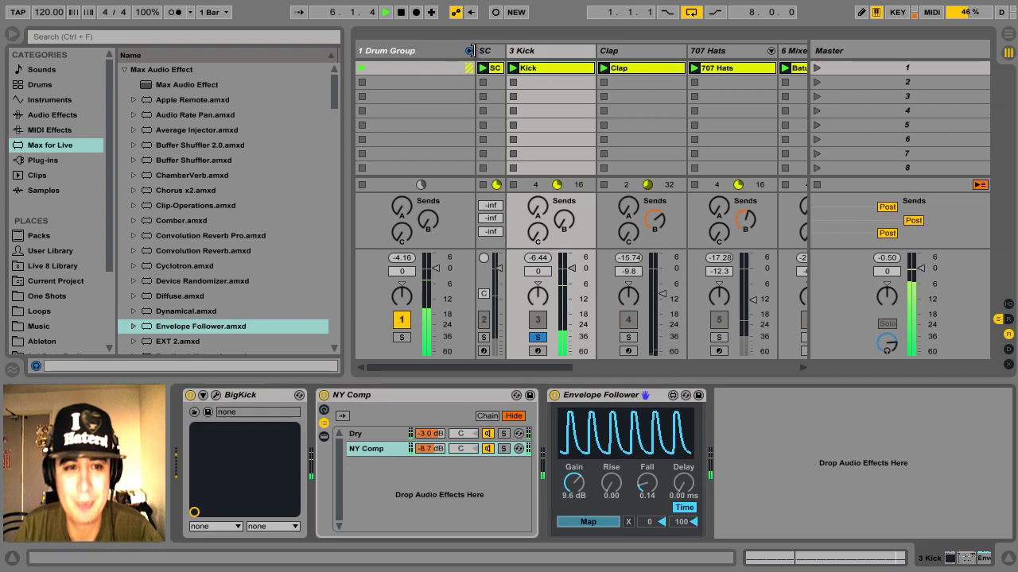
Fold the Drum Group and lower the Bass rack's 2 Gain A macro to about -0.25 dB
{"action": "left_click", "coordinate": [470, 51]}
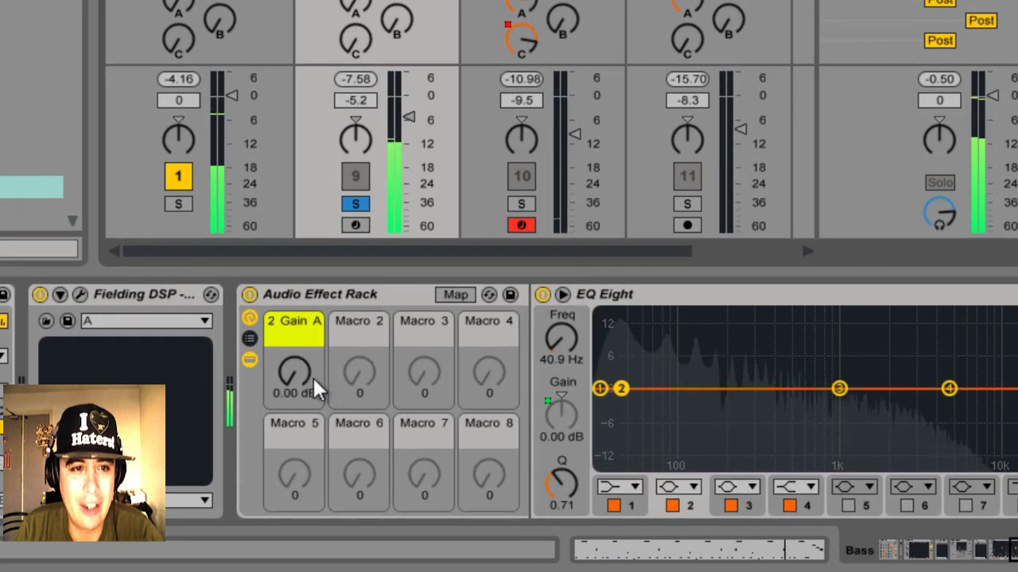
{"action": "left_click_drag", "start_coordinate": [303, 387], "coordinate": [302, 389]}
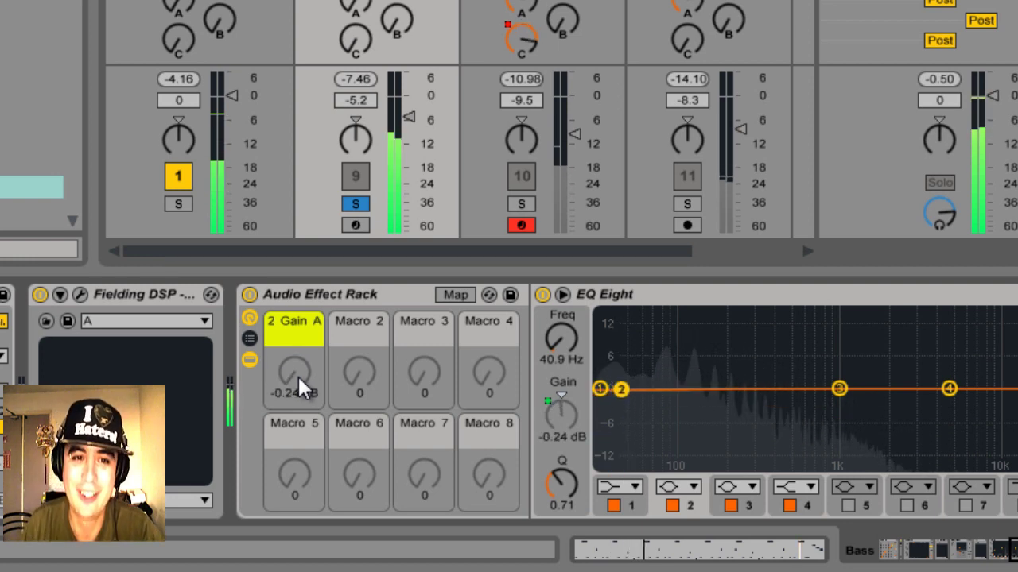
{"action": "left_click", "coordinate": [249, 295]}
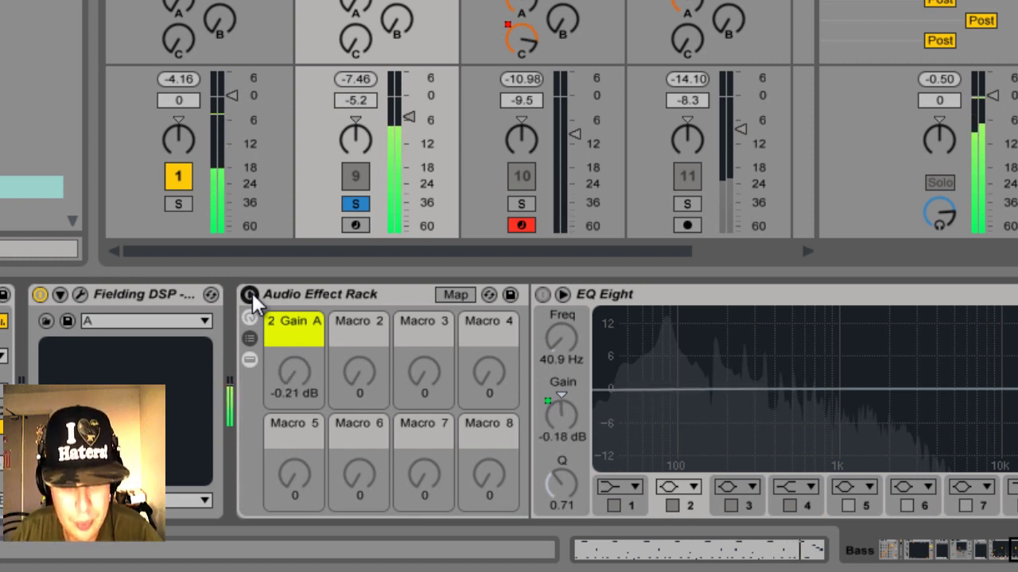
{"action": "left_click", "coordinate": [249, 295]}
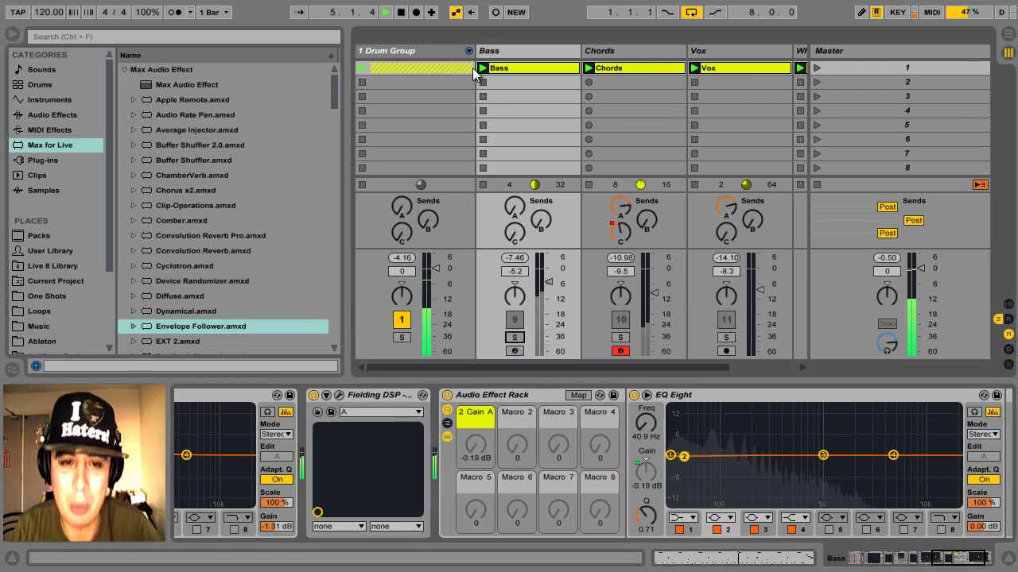
Fold and unfold the Drum Group a few times, then select the 3 Kick track
{"action": "left_click", "coordinate": [470, 51]}
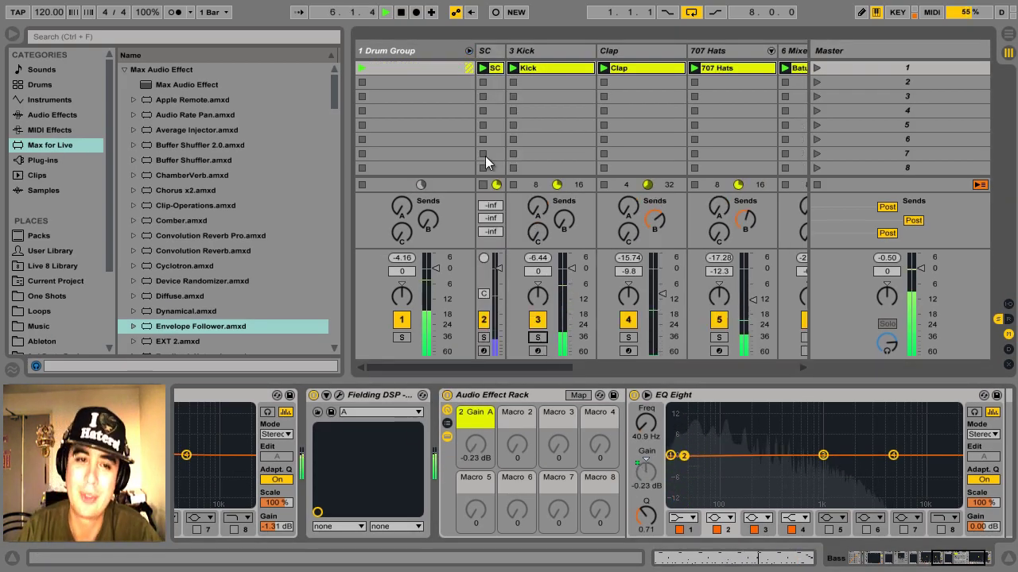
{"action": "left_click", "coordinate": [469, 51]}
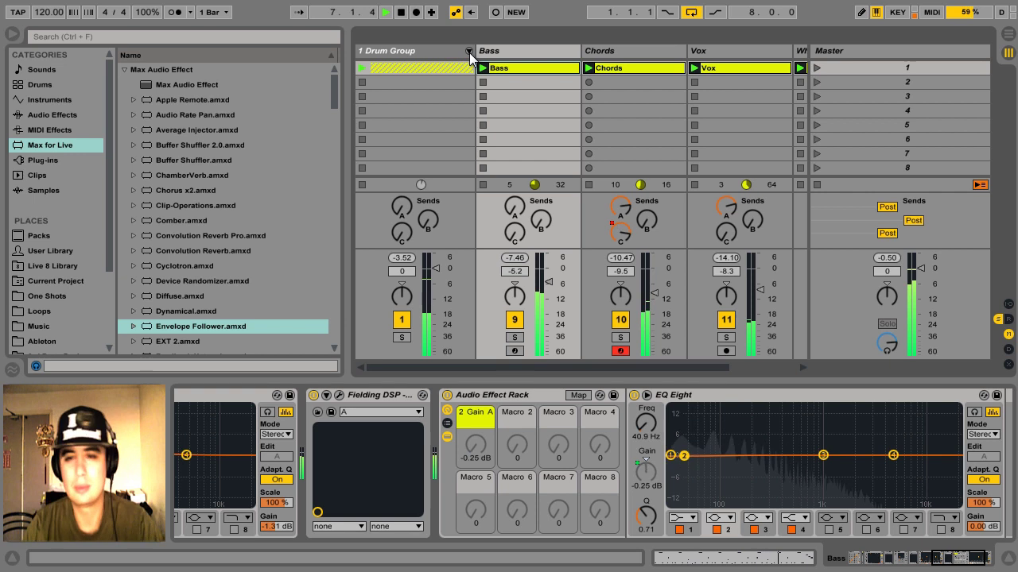
{"action": "left_click", "coordinate": [469, 53]}
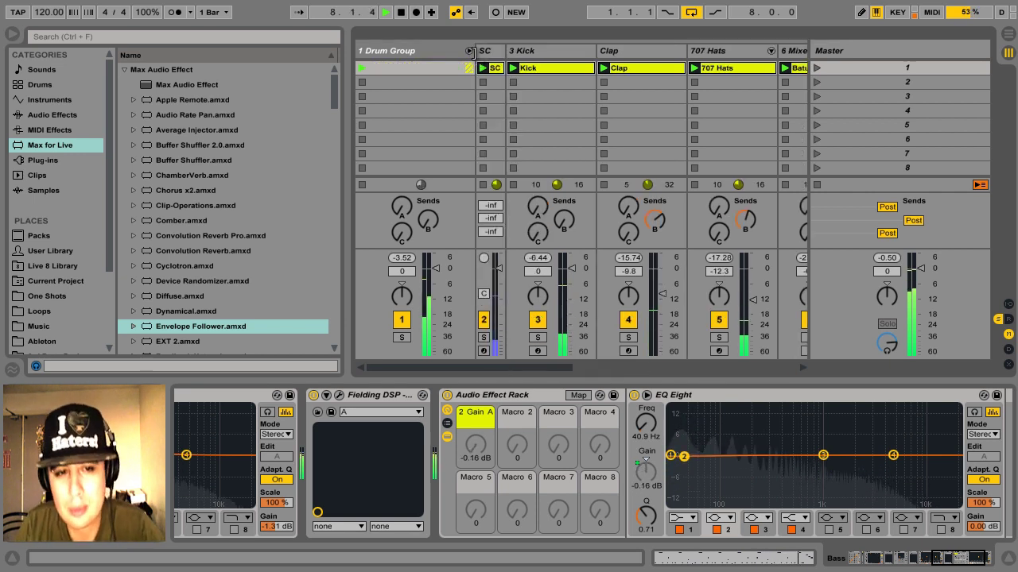
{"action": "left_click", "coordinate": [469, 51]}
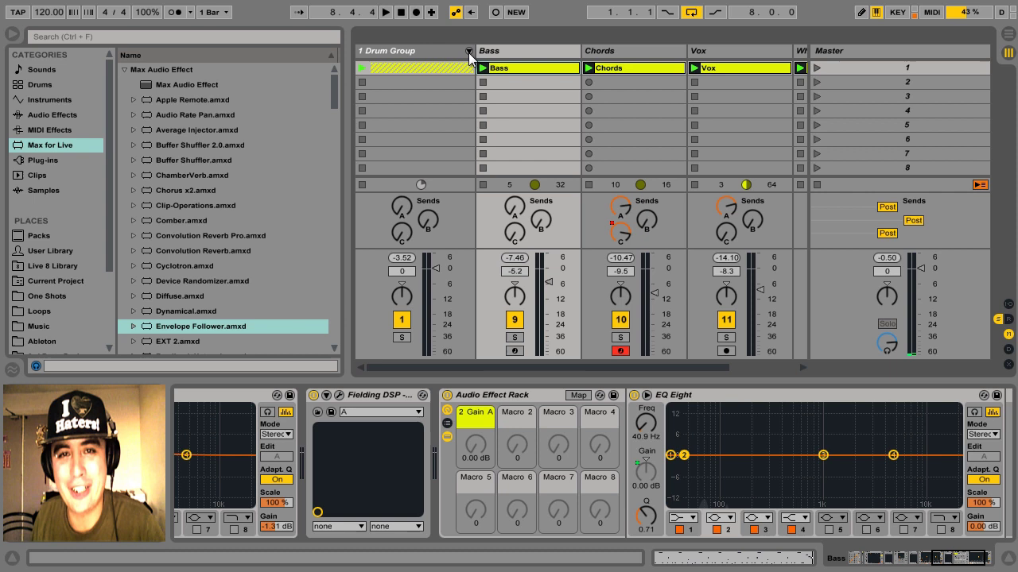
{"action": "left_click", "coordinate": [468, 52]}
{"action": "left_click", "coordinate": [528, 53]}
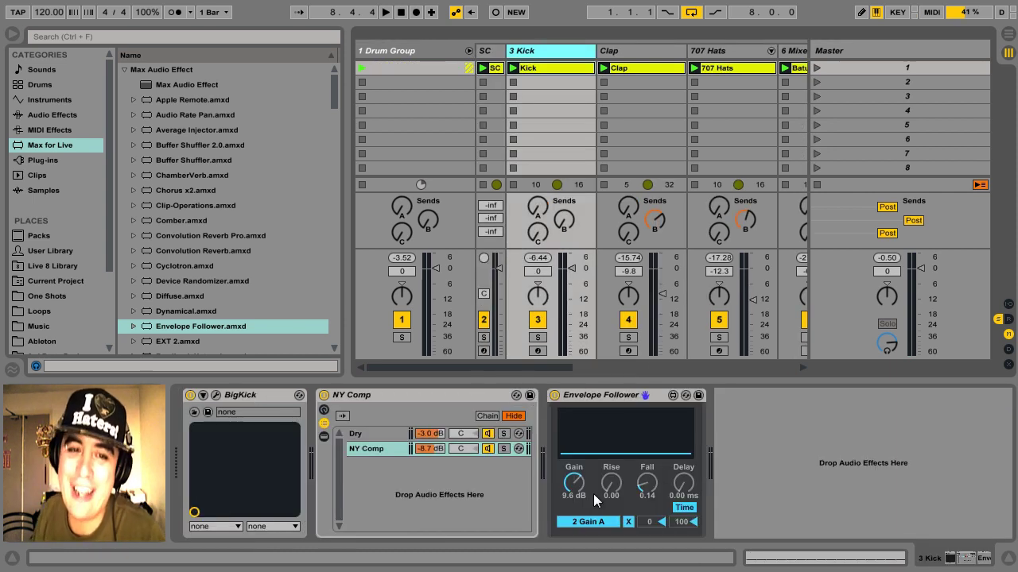